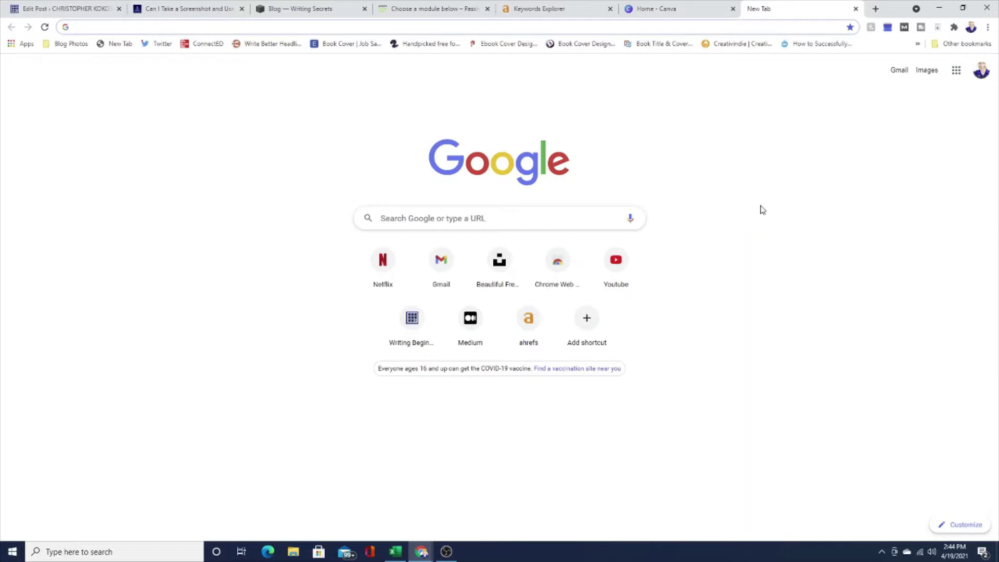
# - Enter canva.com in the Google search box on Chrome's new tab
pyautogui.click(555, 214)
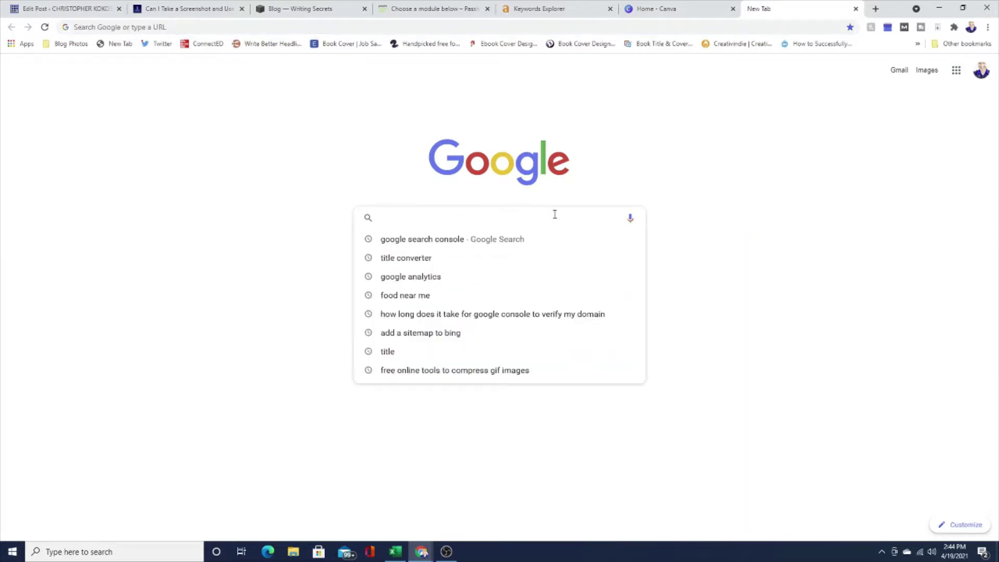
pyautogui.write('canva')
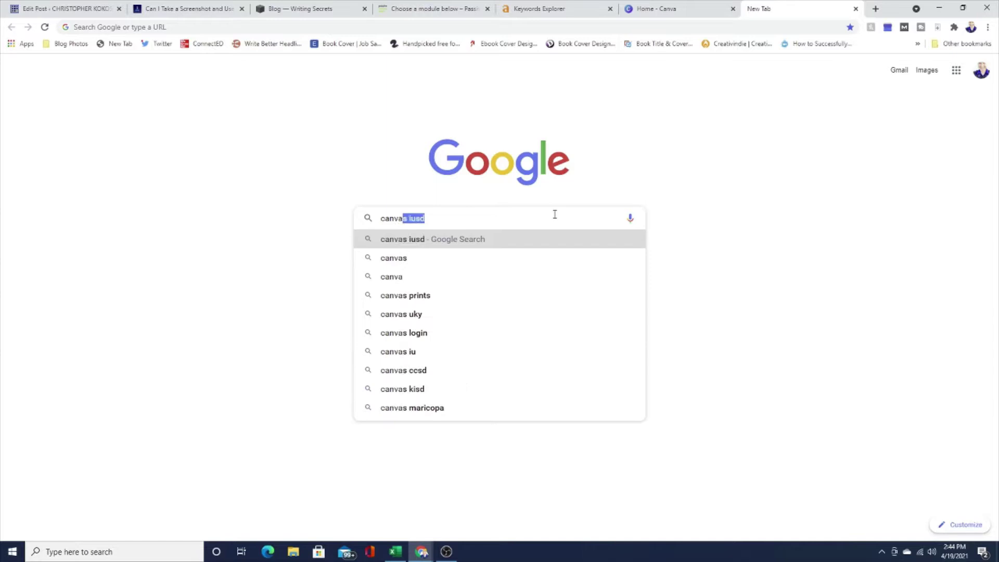
pyautogui.write('.com')
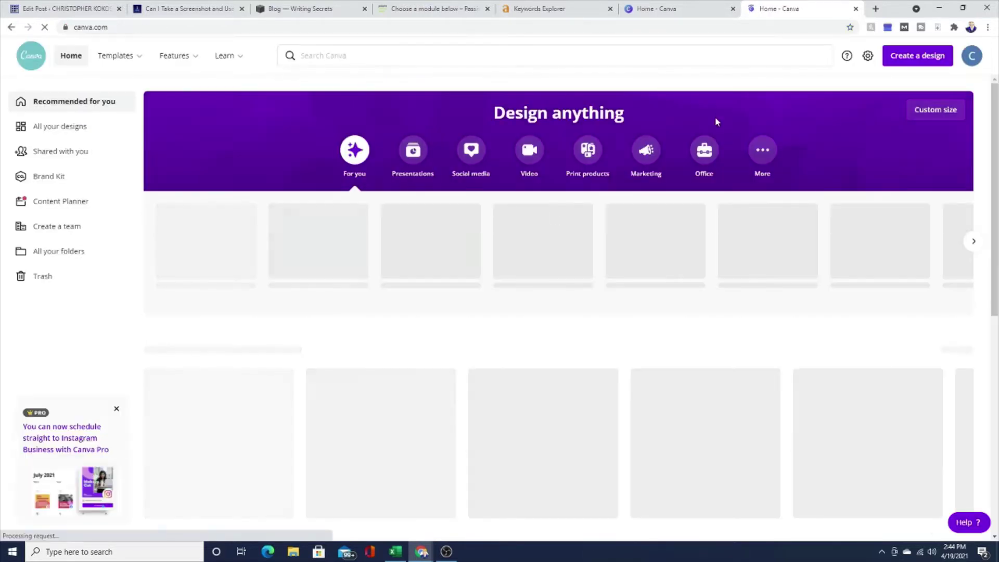
# - Close the duplicate tab and rewards pop-up, then start an 800 × 400 px custom-size design
pyautogui.click(734, 10)
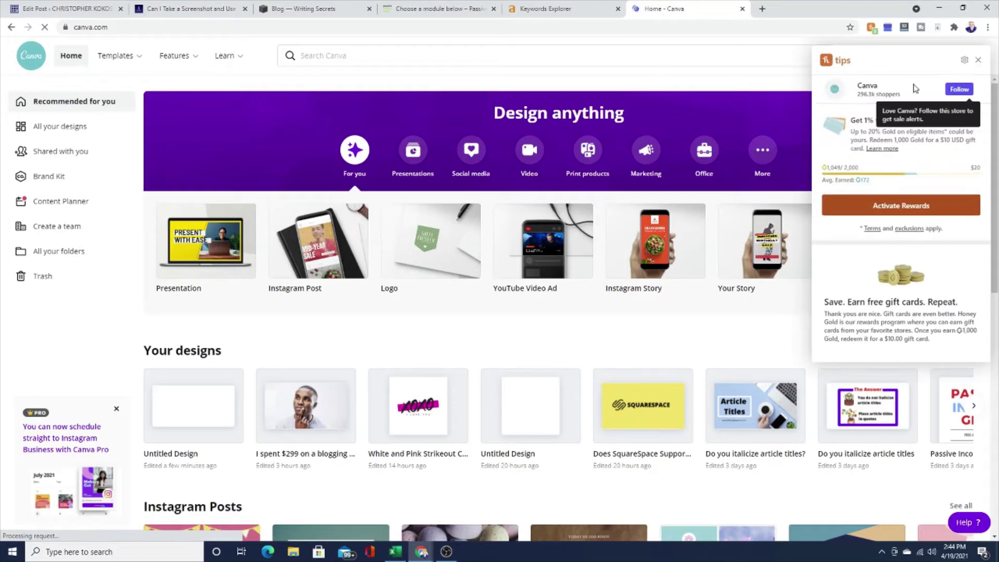
pyautogui.click(980, 62)
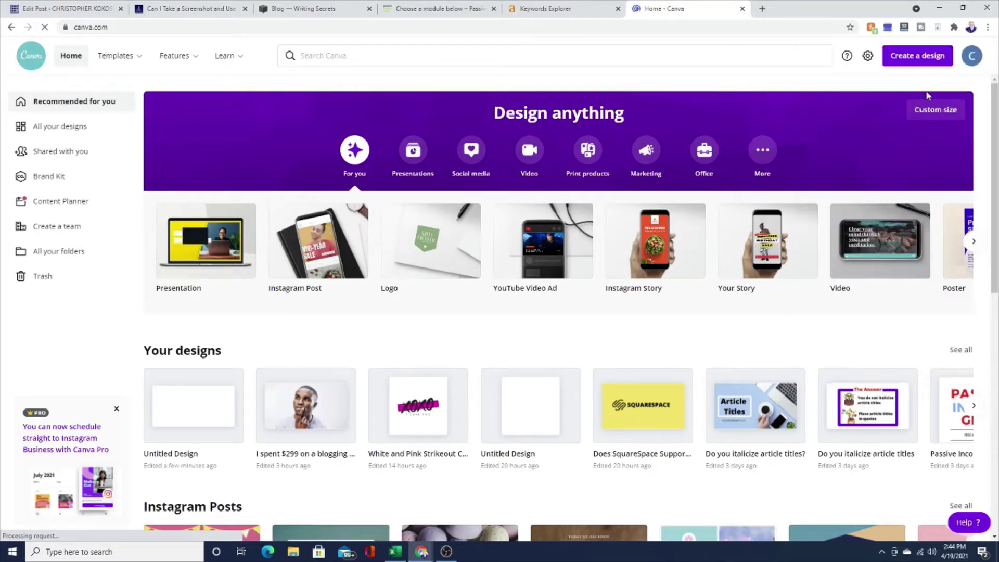
pyautogui.click(922, 61)
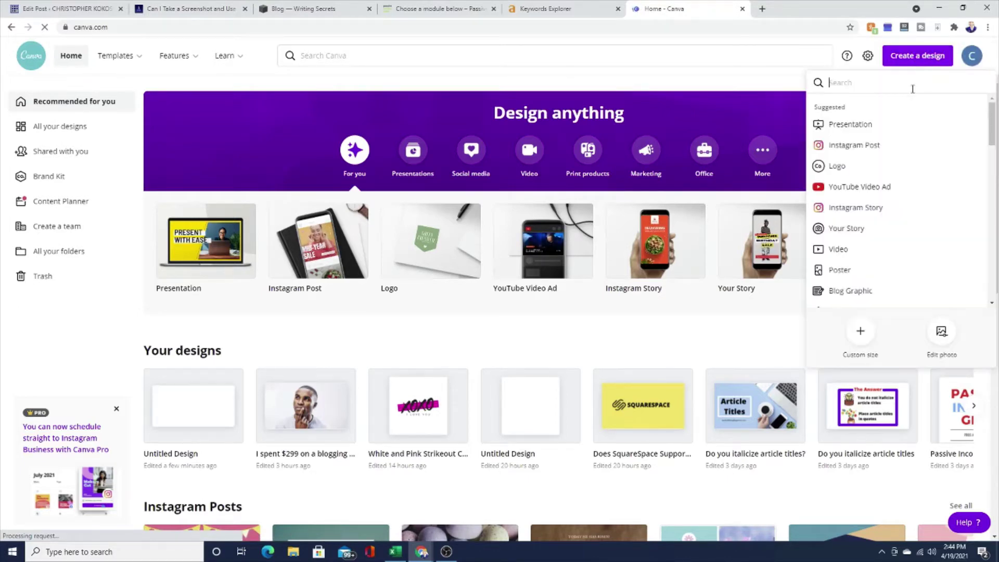
pyautogui.click(859, 331)
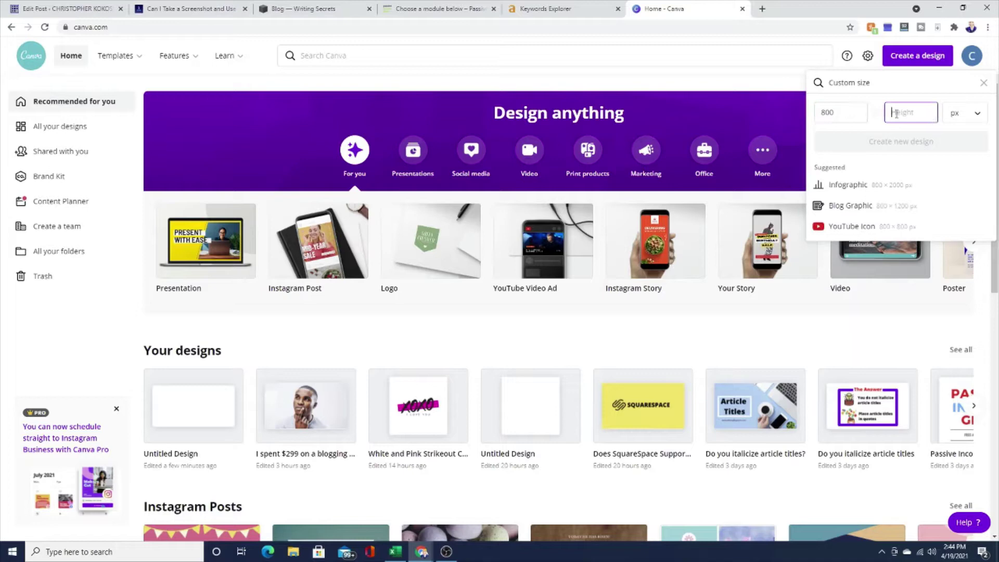
pyautogui.write('400')
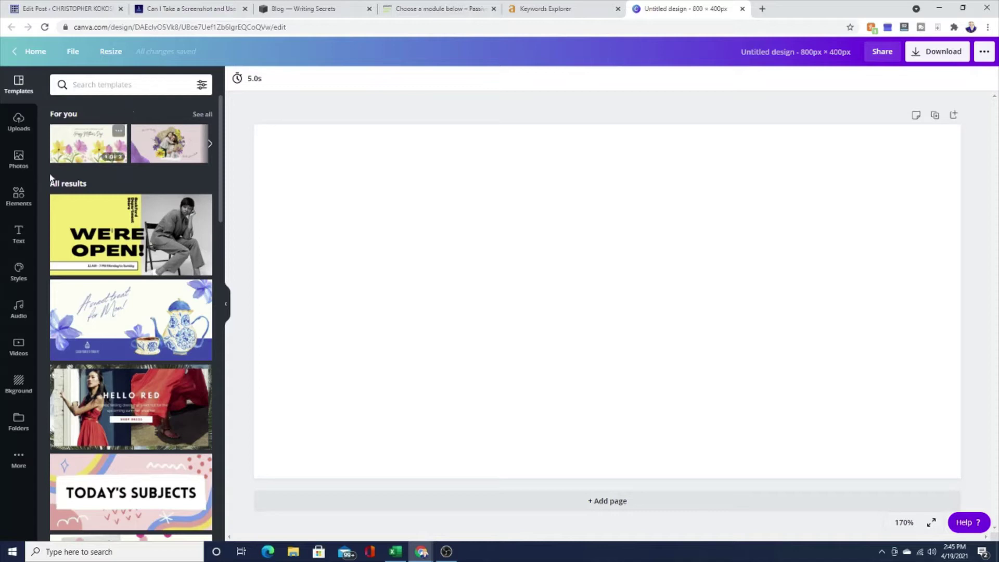
# - Search the Elements library for 'gif' and scroll through the sparkle and confetti results
pyautogui.click(18, 205)
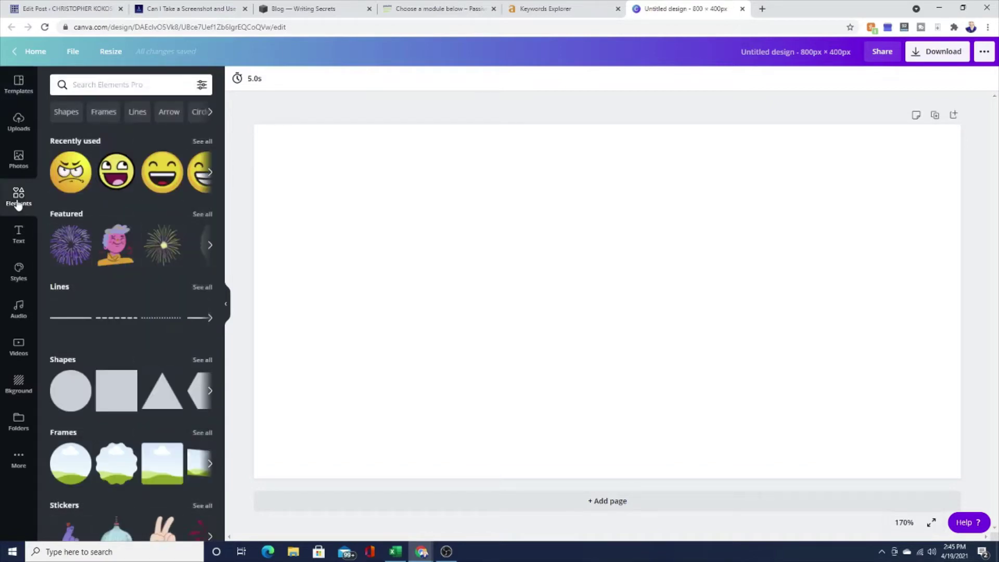
pyautogui.click(140, 87)
pyautogui.write('gif')
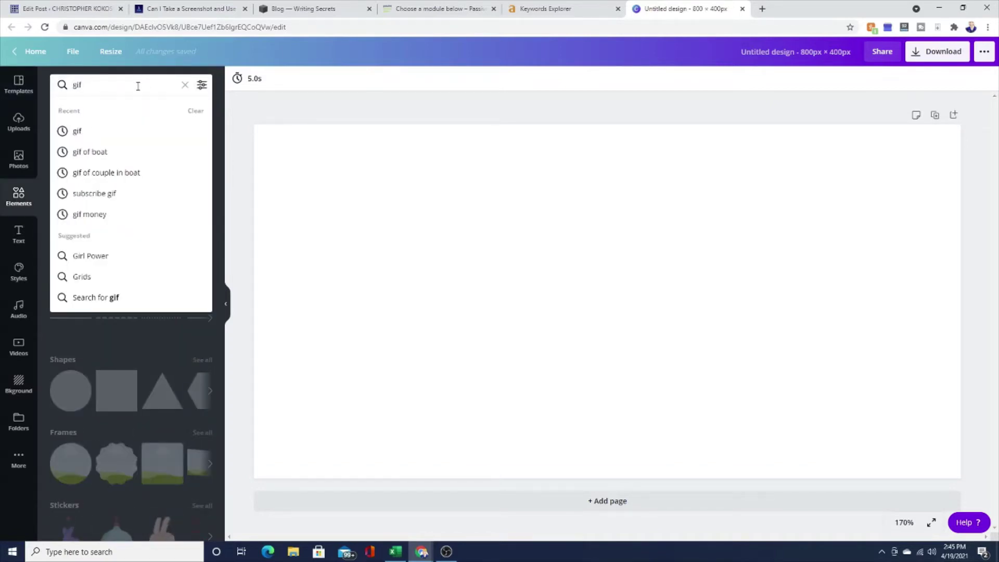
pyautogui.press('Return')
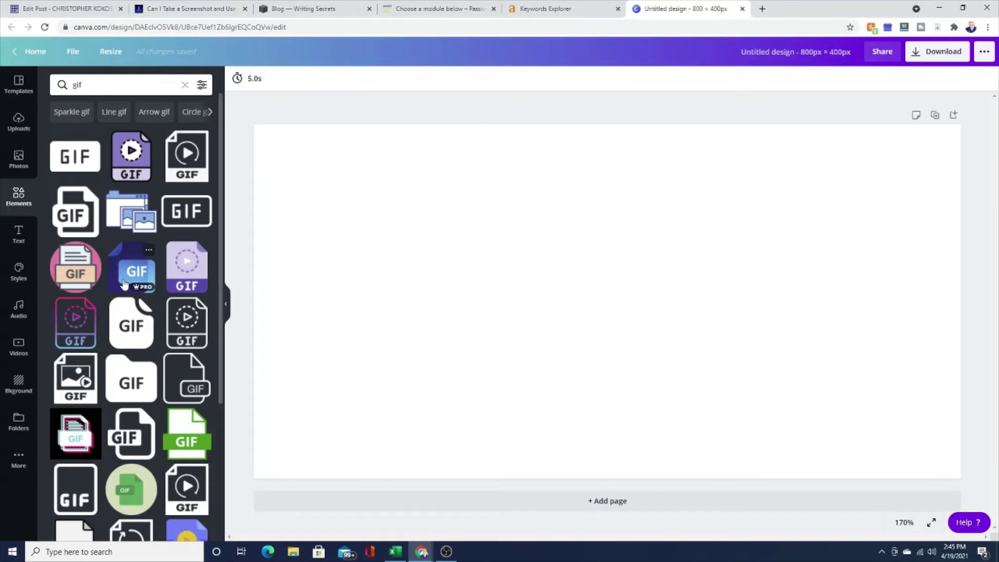
pyautogui.scroll(-10, 124, 284)
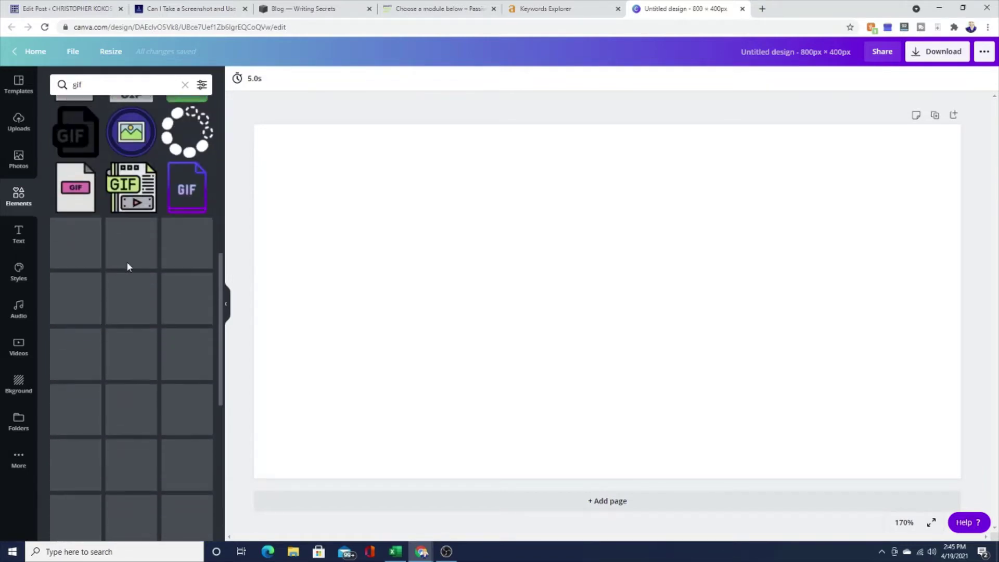
pyautogui.scroll(-5, 126, 261)
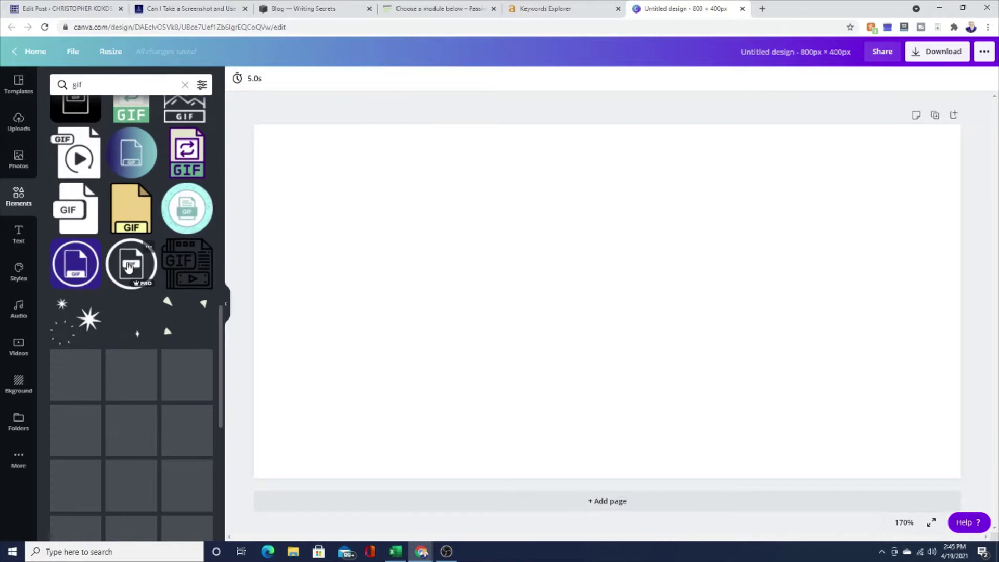
pyautogui.scroll(-3, 129, 267)
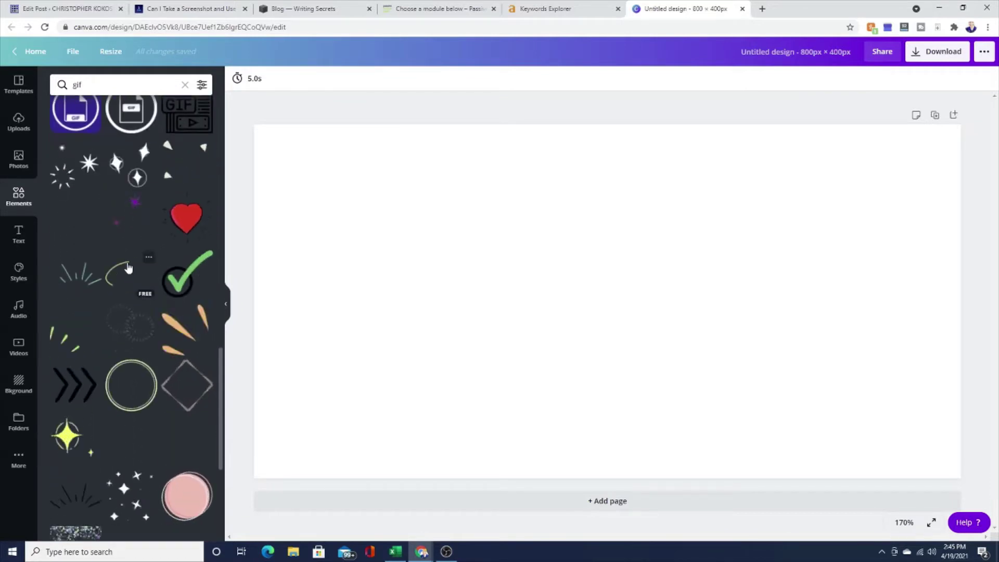
pyautogui.scroll(-1, 129, 267)
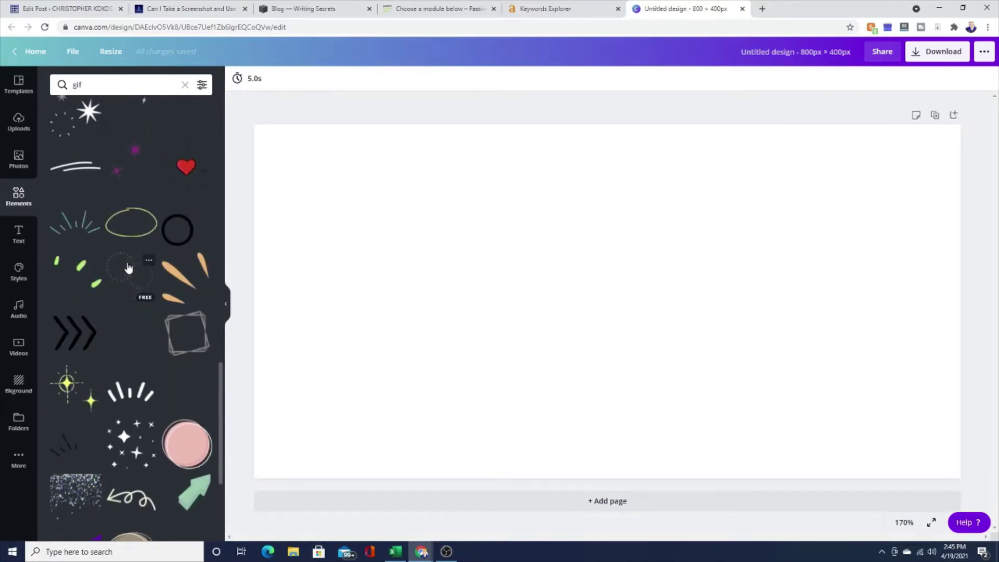
pyautogui.scroll(-1, 128, 267)
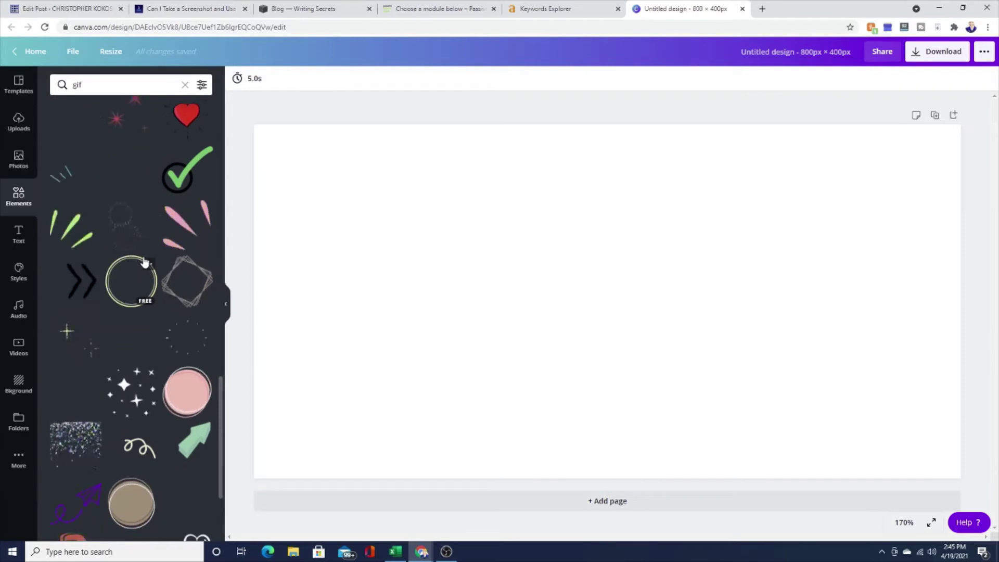
pyautogui.scroll(-3, 145, 262)
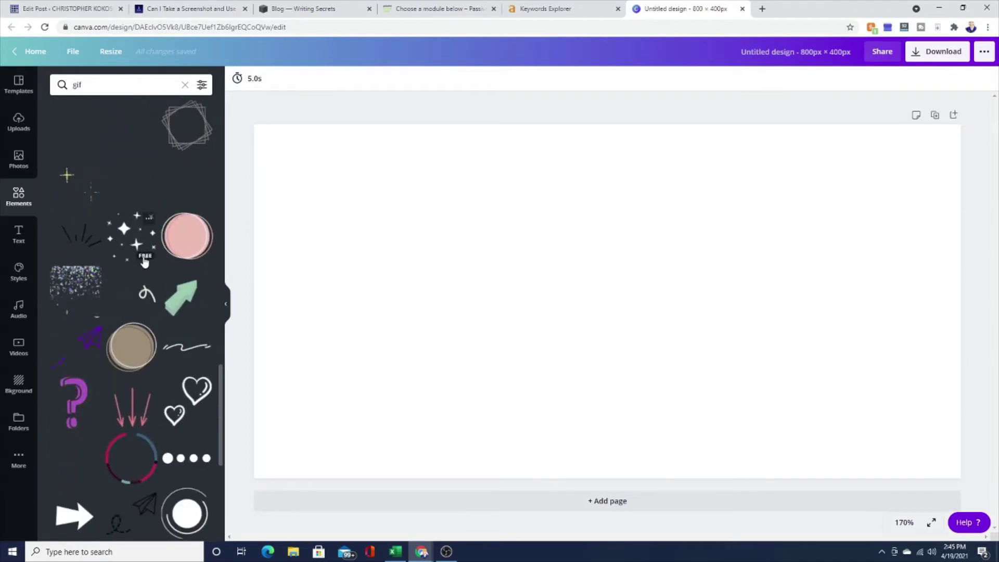
# - Add the falling confetti GIF and stretch it to cover the 800 × 400 canvas
pyautogui.click(78, 292)
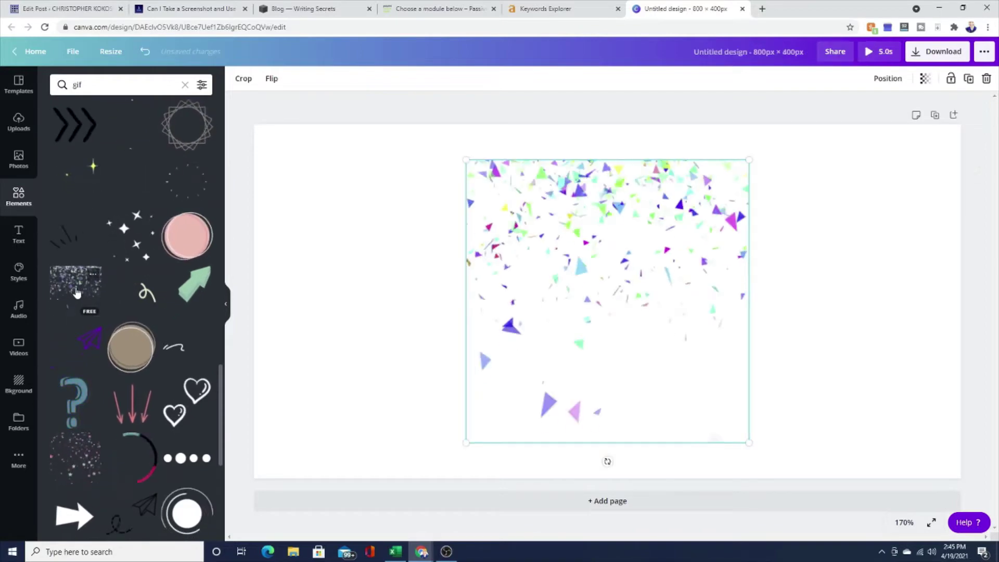
pyautogui.rightClick(698, 391)
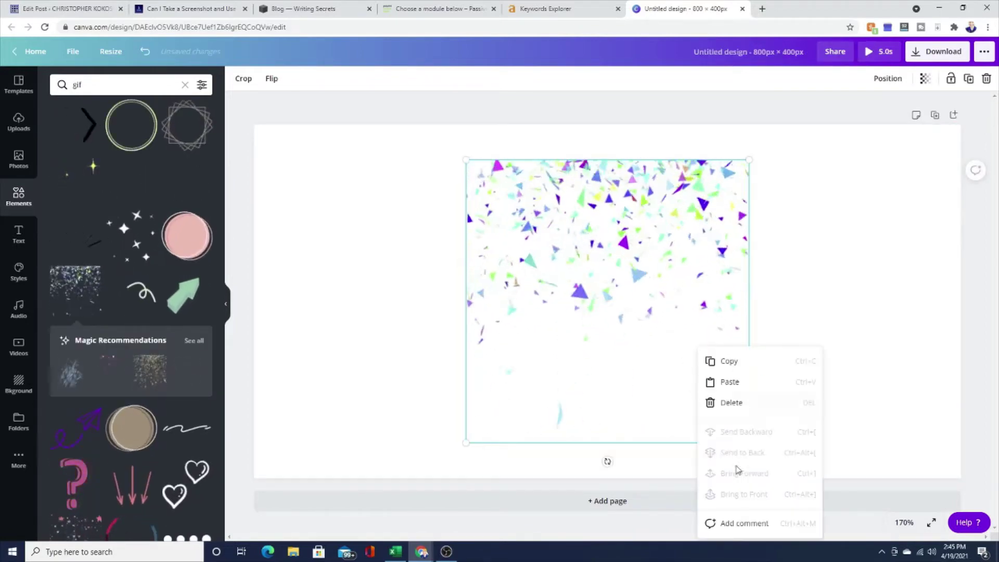
pyautogui.click(746, 417)
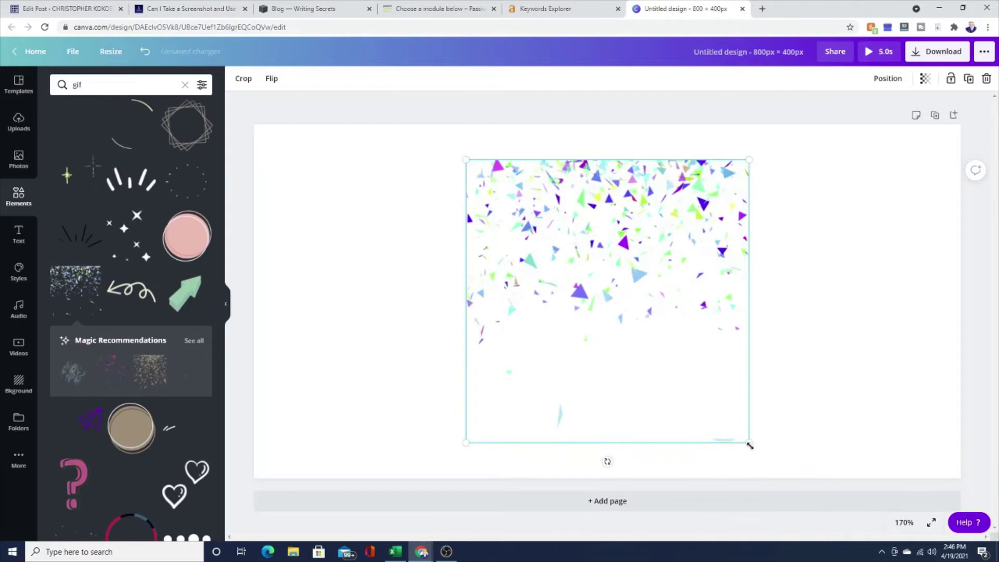
pyautogui.moveTo(750, 446); pyautogui.dragTo(862, 206)
pyautogui.moveTo(847, 159); pyautogui.dragTo(921, 123)
pyautogui.moveTo(754, 308); pyautogui.dragTo(635, 350)
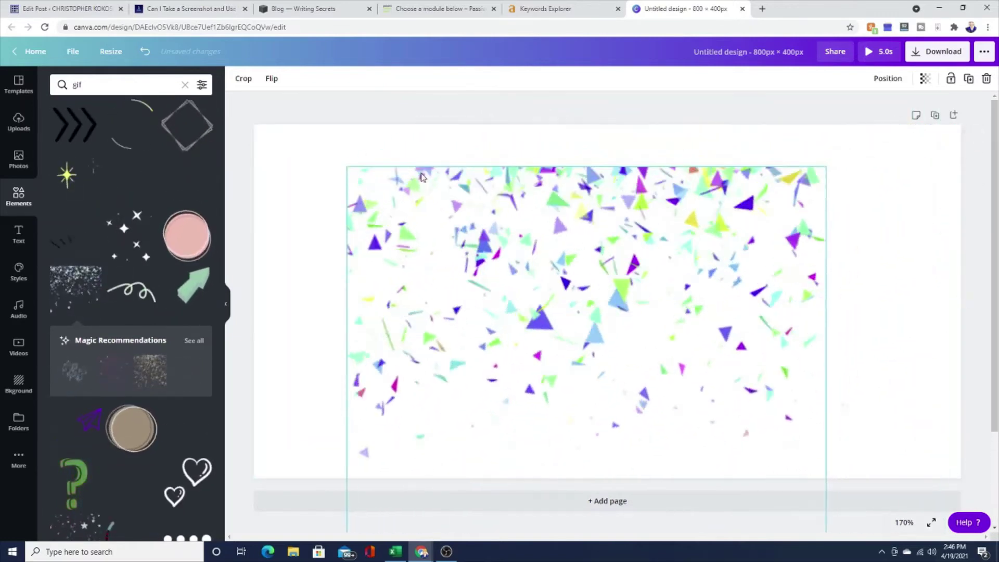
pyautogui.moveTo(344, 162); pyautogui.dragTo(184, 130)
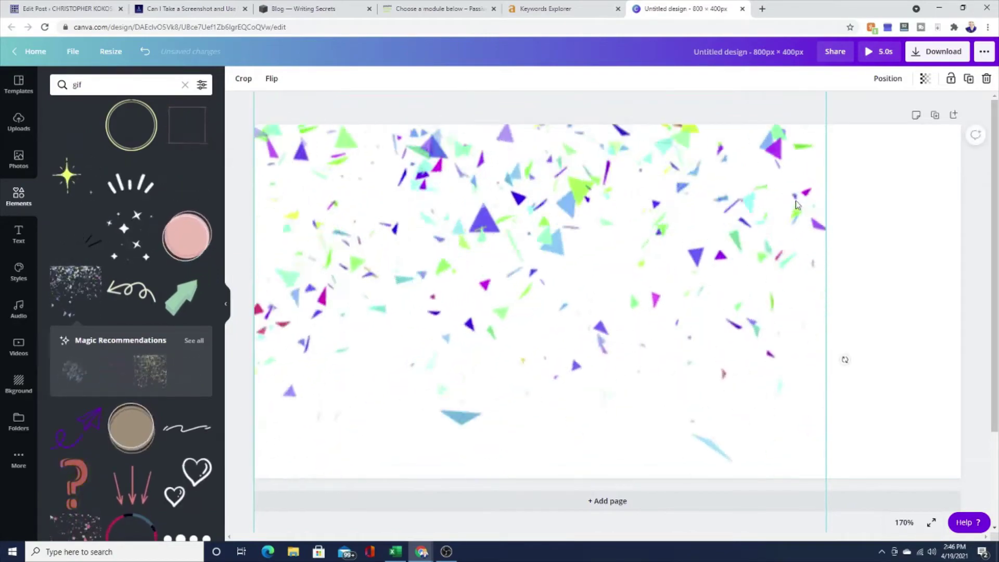
pyautogui.moveTo(826, 123); pyautogui.dragTo(841, 190)
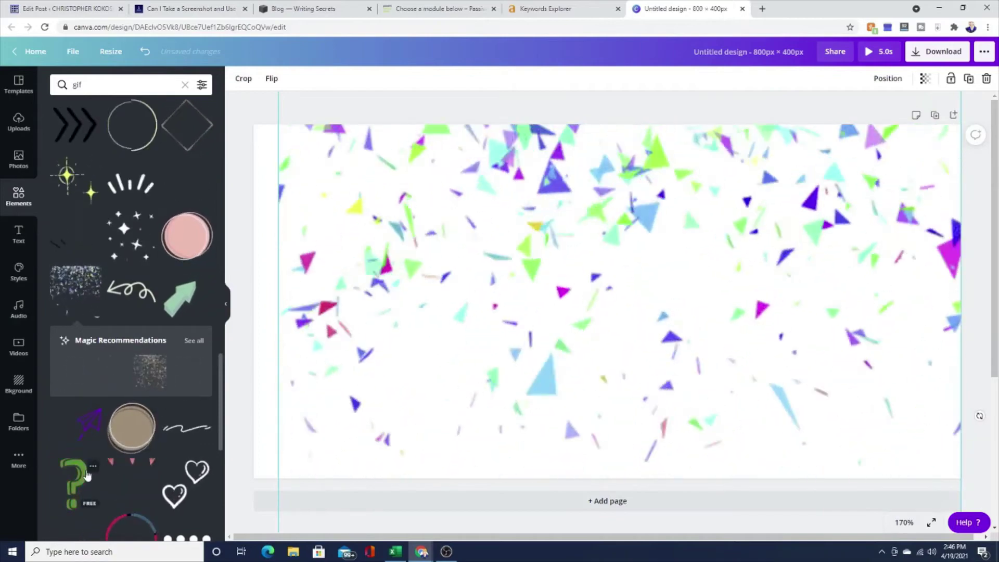
# - Delete the accidentally added question-mark element
pyautogui.click(72, 483)
pyautogui.press('Delete')
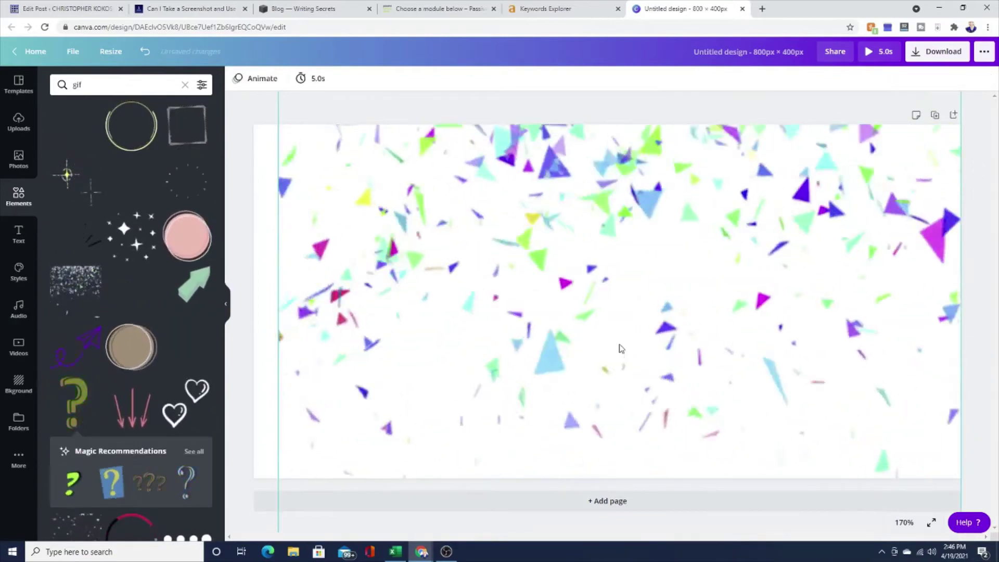
pyautogui.scroll(-4, 168, 326)
# - Delete the confetti GIF and add the star GIF to the canvas
pyautogui.scroll(-1, 168, 326)
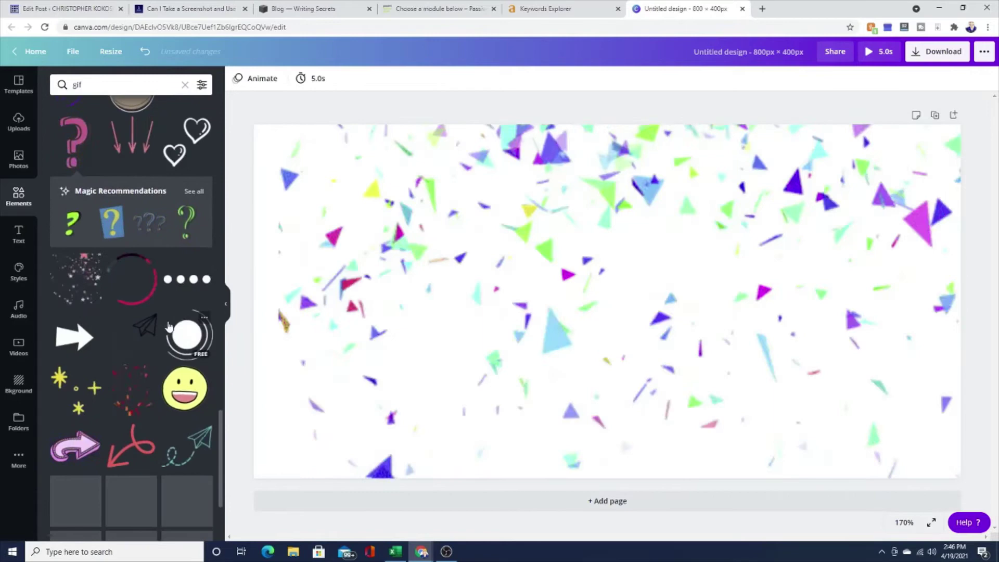
pyautogui.click(595, 296)
pyautogui.press('Delete')
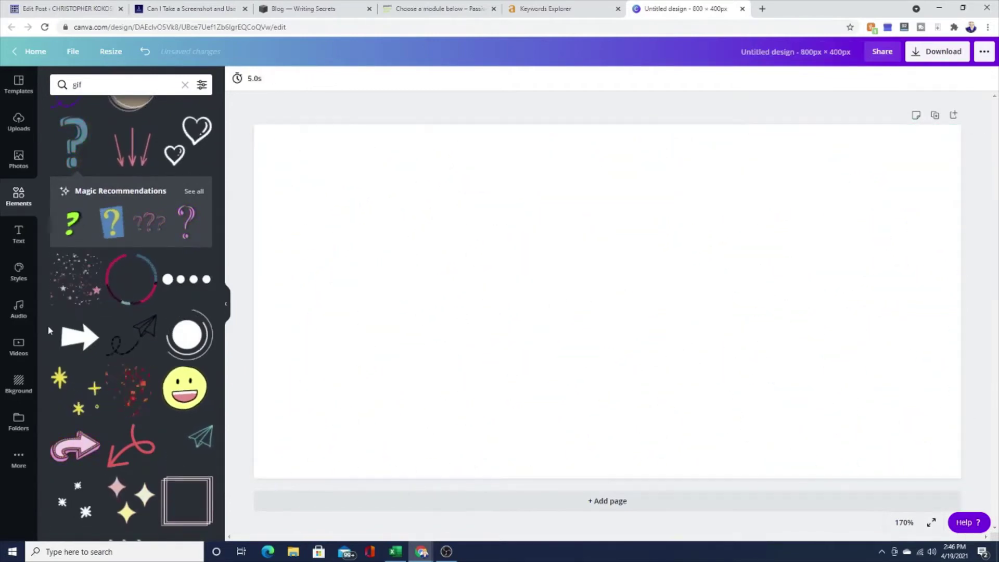
pyautogui.click(80, 290)
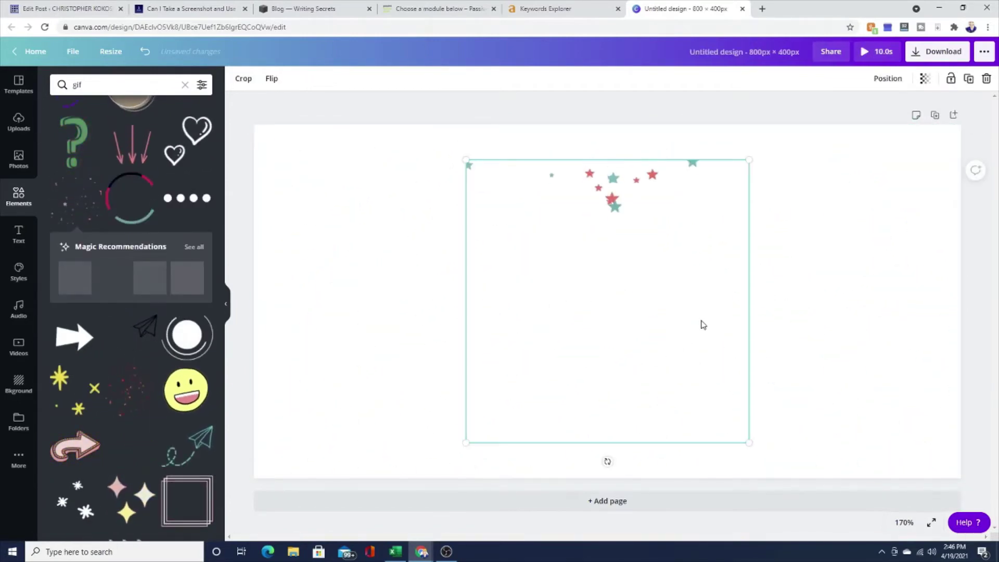
# - Enlarge and reposition the star GIF to about 838 px so it fills the banner
pyautogui.rightClick(662, 348)
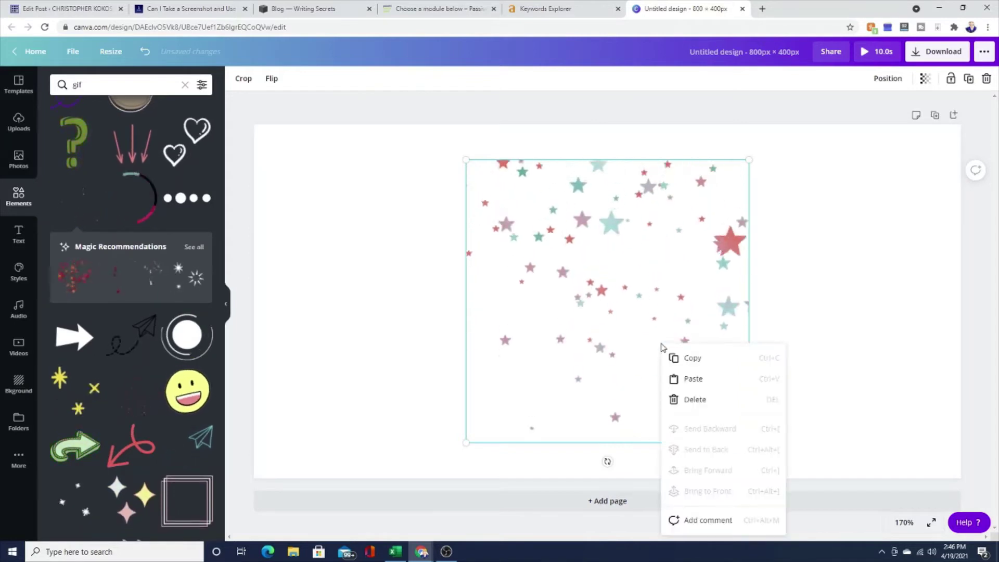
pyautogui.moveTo(750, 160); pyautogui.dragTo(892, 78)
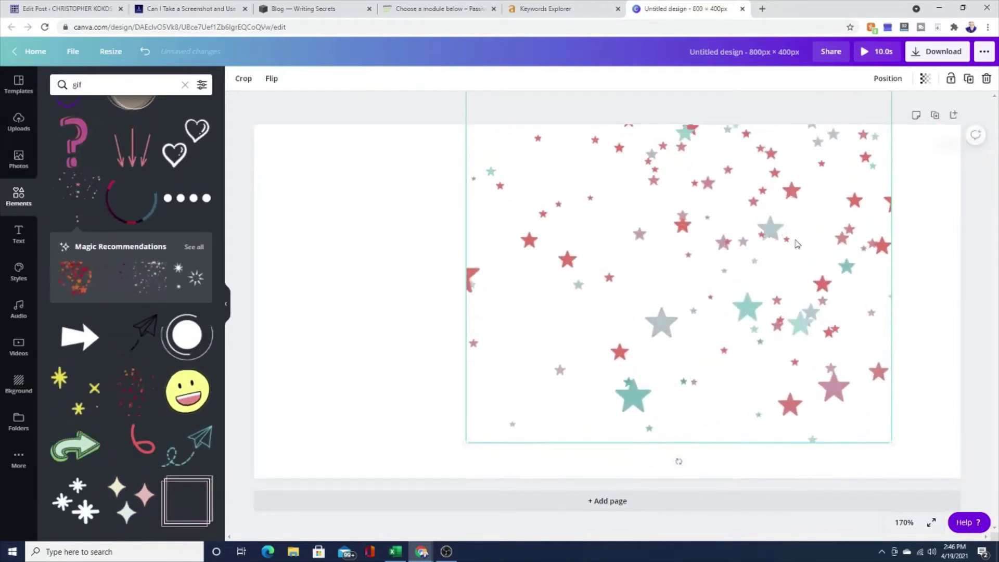
pyautogui.moveTo(791, 236); pyautogui.dragTo(691, 370)
pyautogui.moveTo(363, 145); pyautogui.dragTo(281, 205)
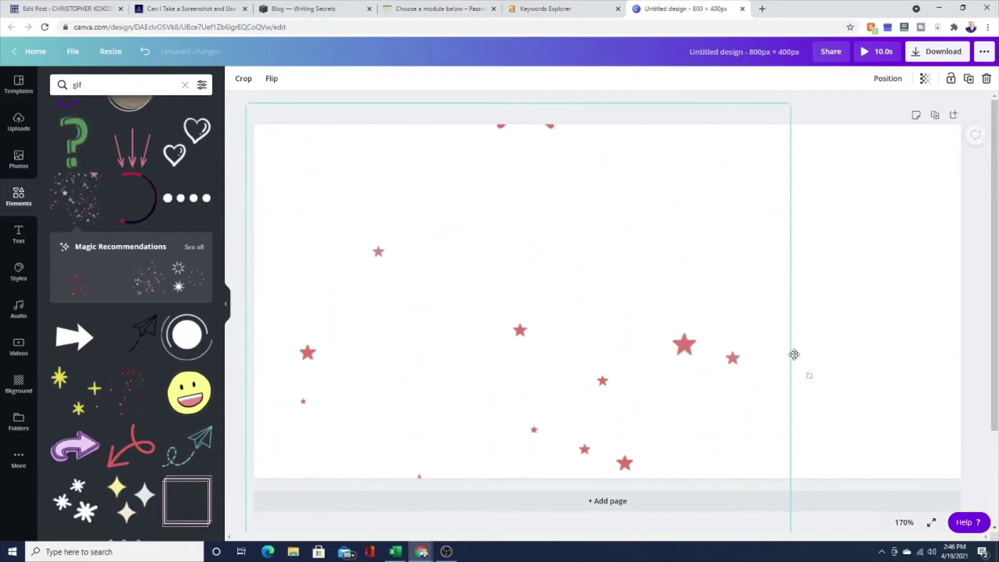
pyautogui.moveTo(824, 206); pyautogui.dragTo(932, 163)
pyautogui.moveTo(723, 224); pyautogui.dragTo(710, 354)
pyautogui.moveTo(945, 199); pyautogui.dragTo(992, 131)
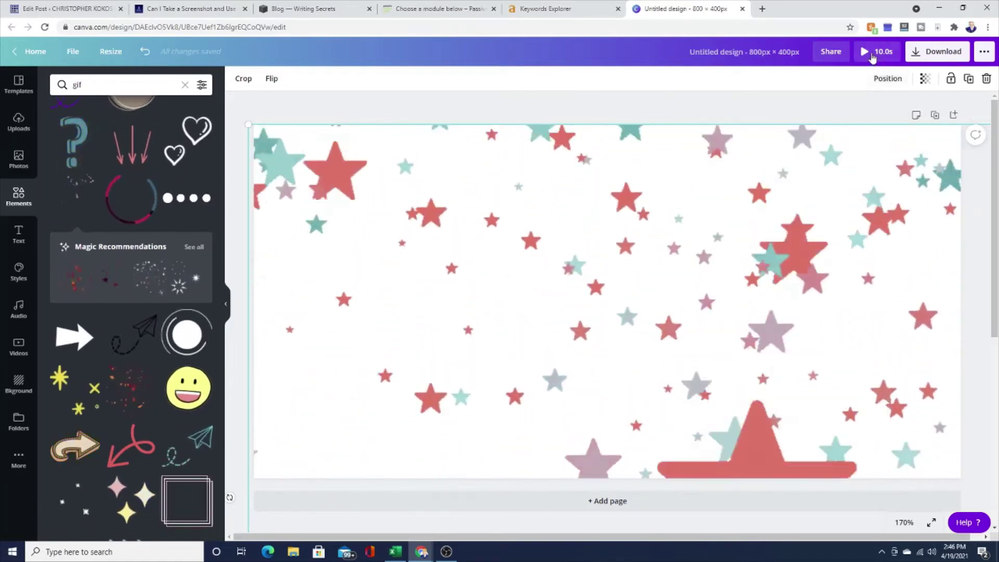
# - Preview the star animation, then shorten the page duration from 10.0s to 5.5s
pyautogui.click(873, 52)
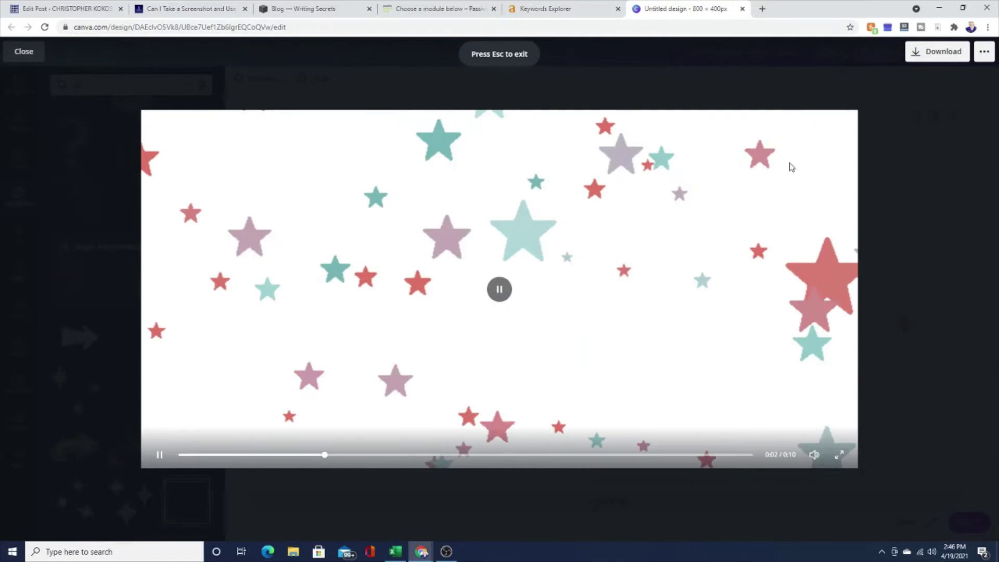
pyautogui.click(26, 54)
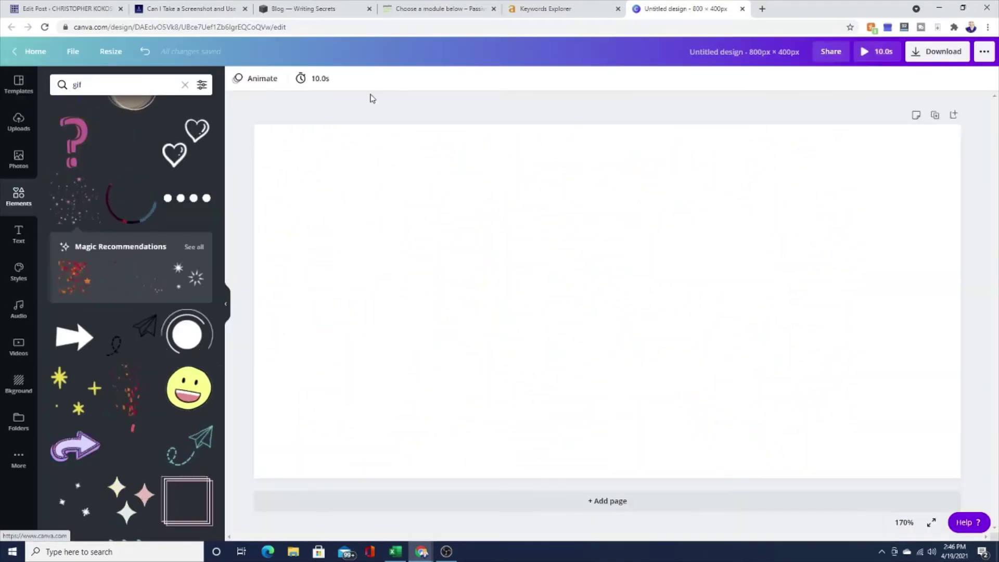
pyautogui.click(315, 81)
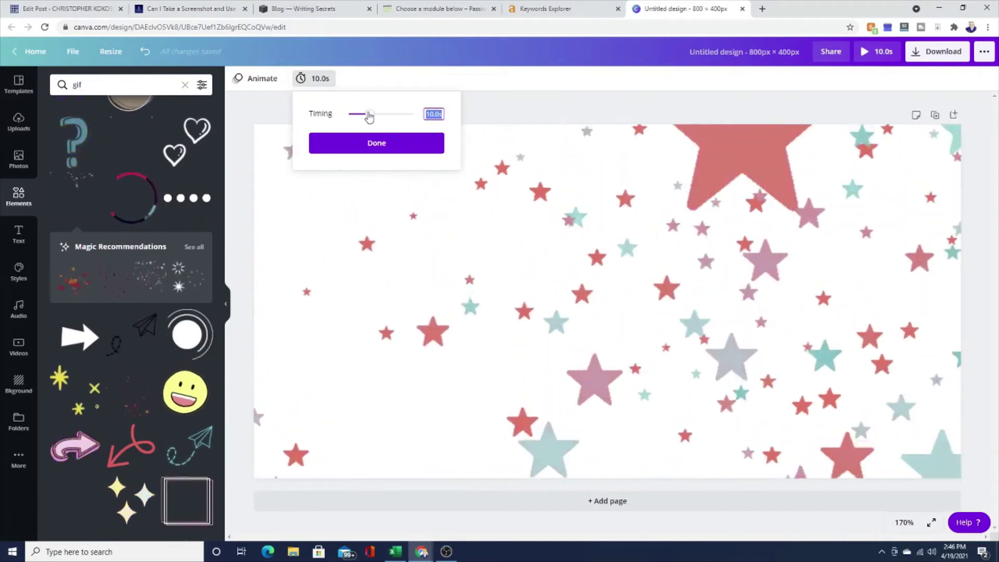
pyautogui.moveTo(370, 117); pyautogui.dragTo(359, 114)
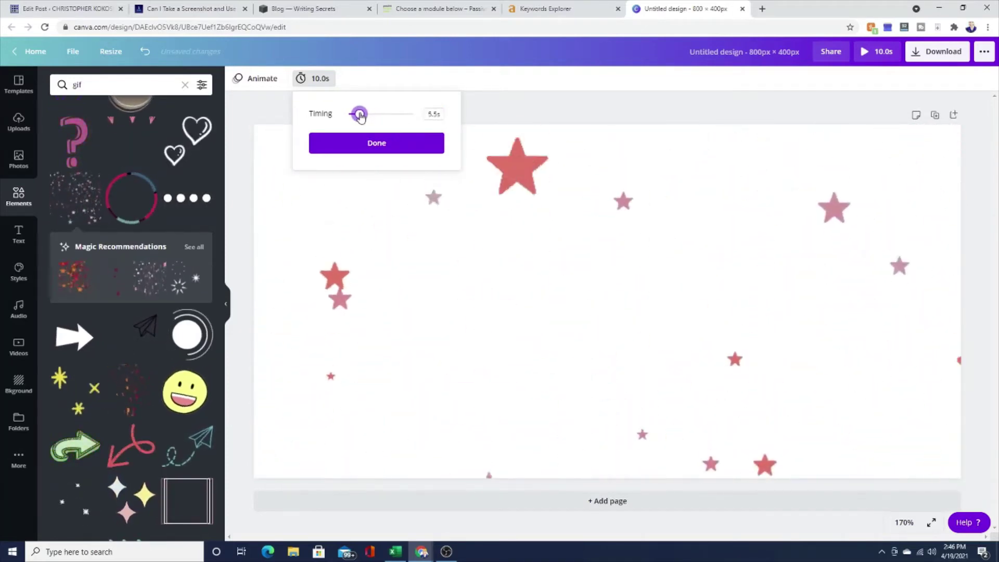
pyautogui.click(411, 150)
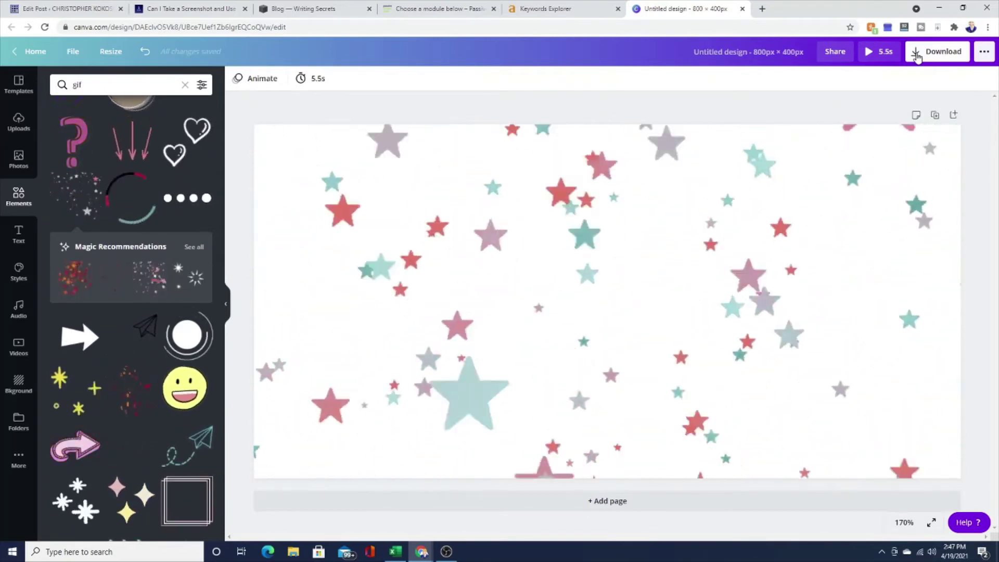
# - Download the design as a GIF, Untitled design.gif, and close the design-saved message
pyautogui.click(918, 57)
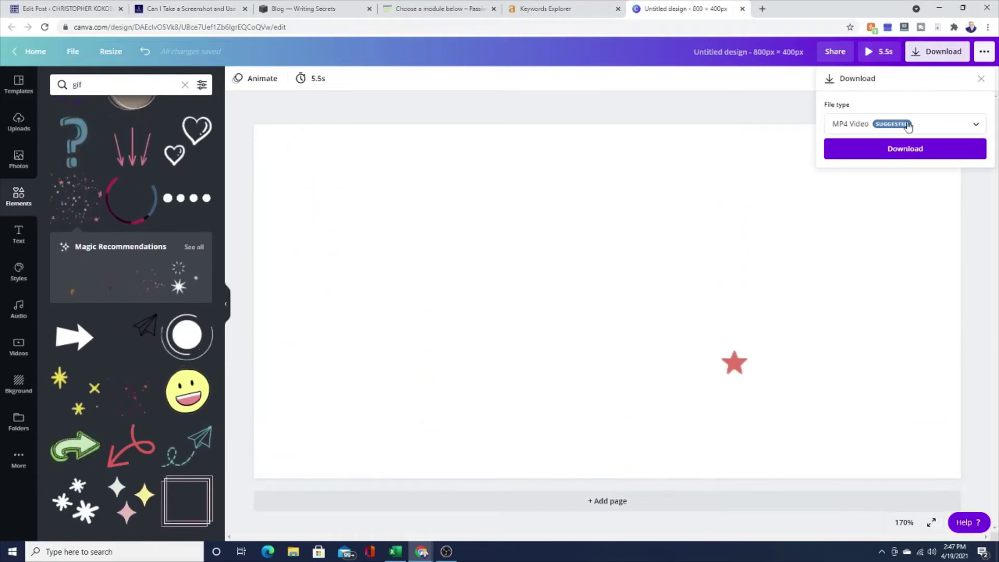
pyautogui.click(977, 130)
pyautogui.scroll(1, 968, 105)
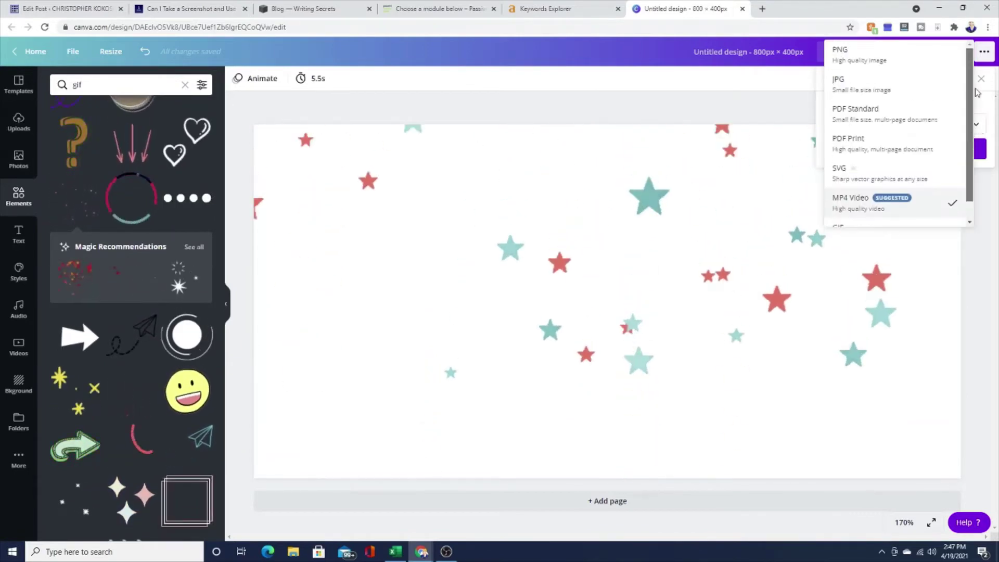
pyautogui.scroll(-1, 854, 214)
pyautogui.click(849, 218)
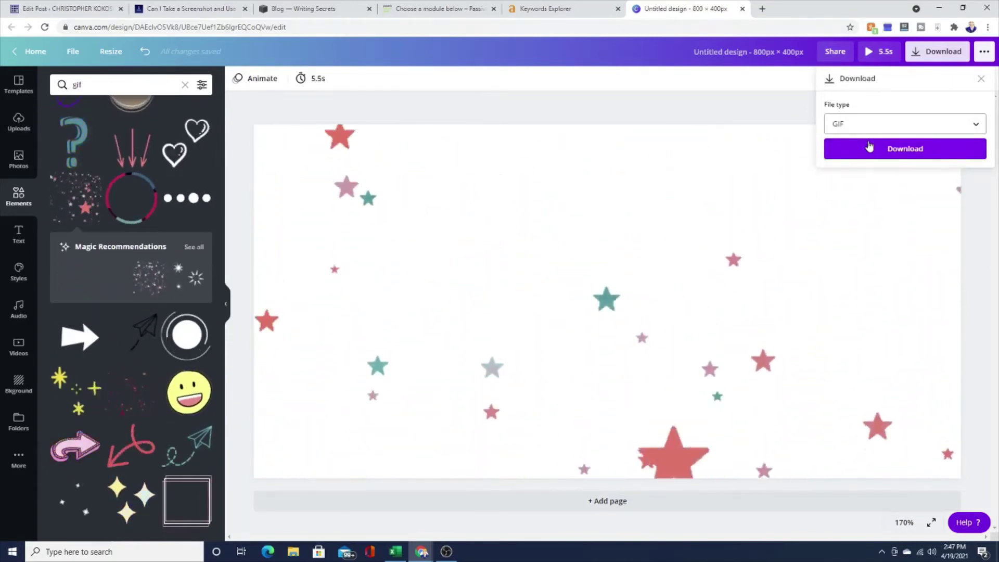
pyautogui.click(936, 151)
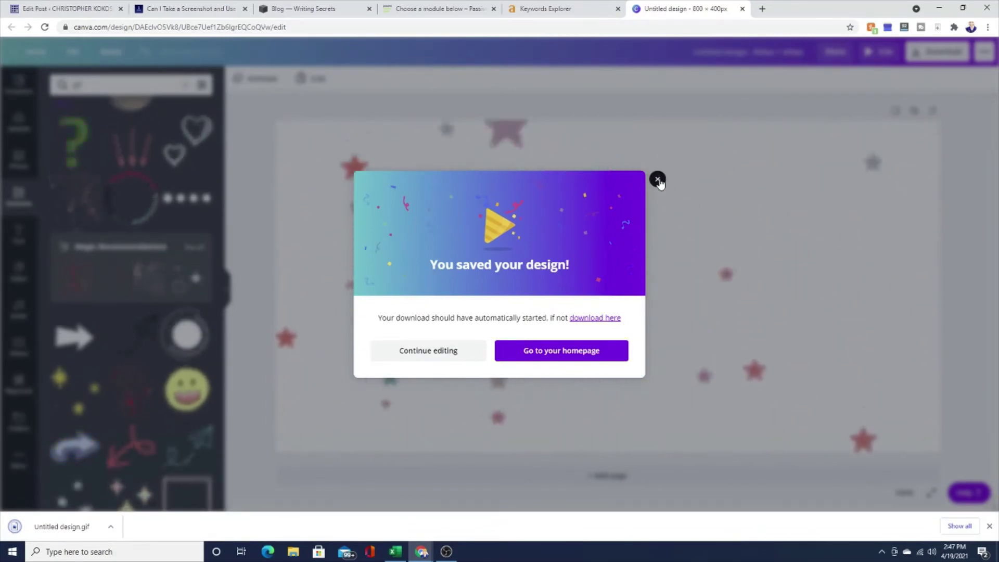
pyautogui.click(658, 180)
# - On the Writing Secrets blog page, insert a blank section right under the header
pyautogui.click(322, 10)
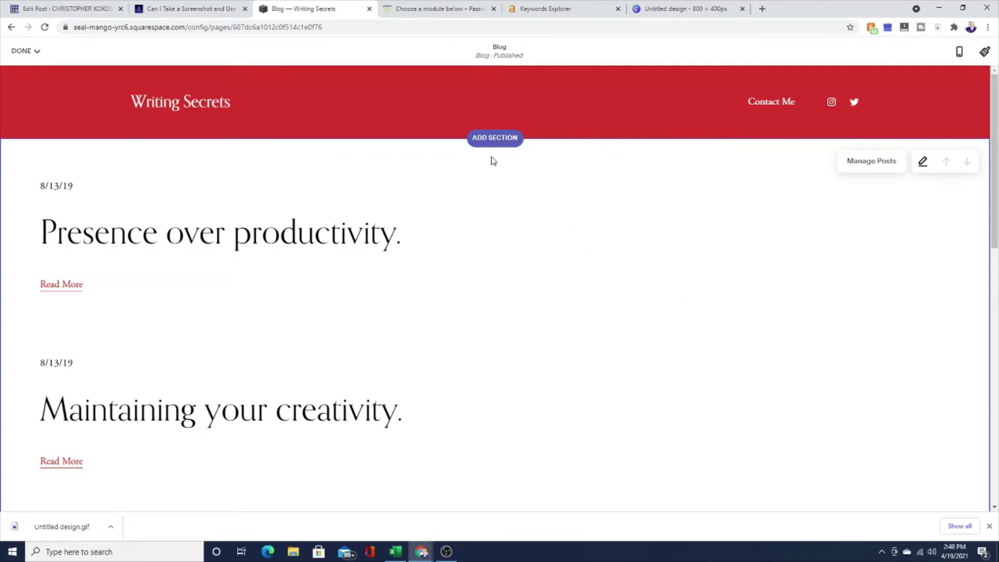
pyautogui.click(495, 139)
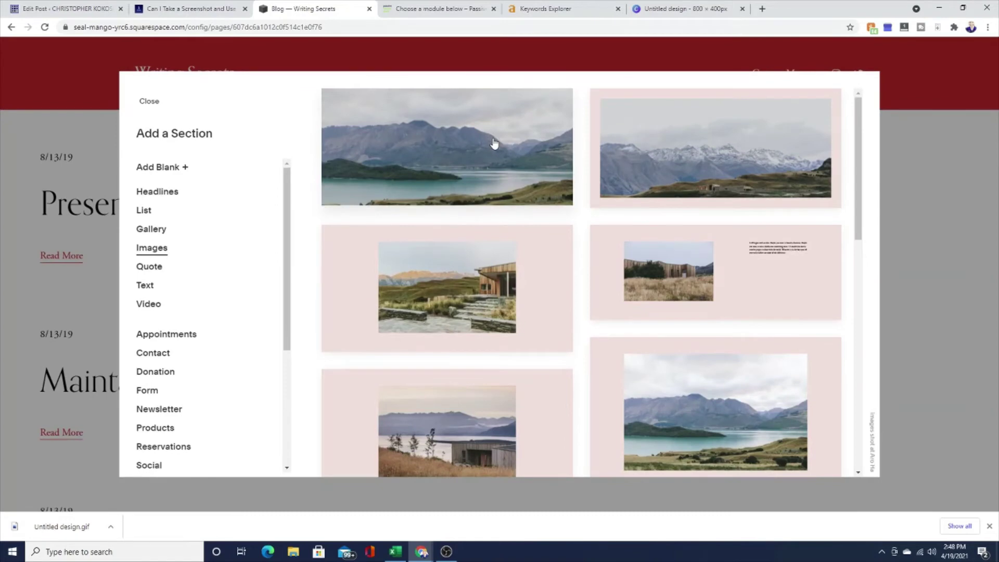
pyautogui.click(162, 167)
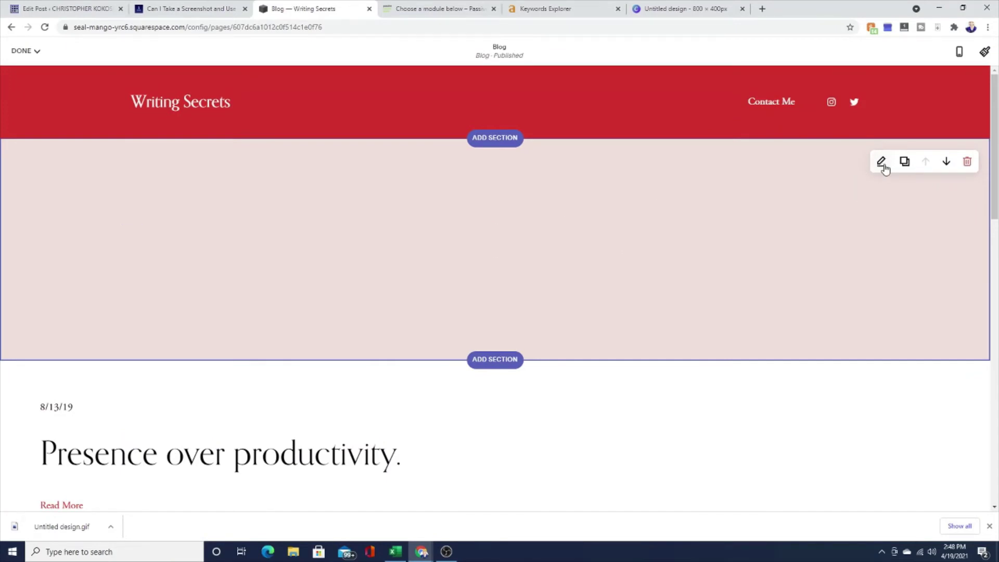
# - Open the new section's Background settings and toggle the type to Video and back to Image
pyautogui.click(882, 163)
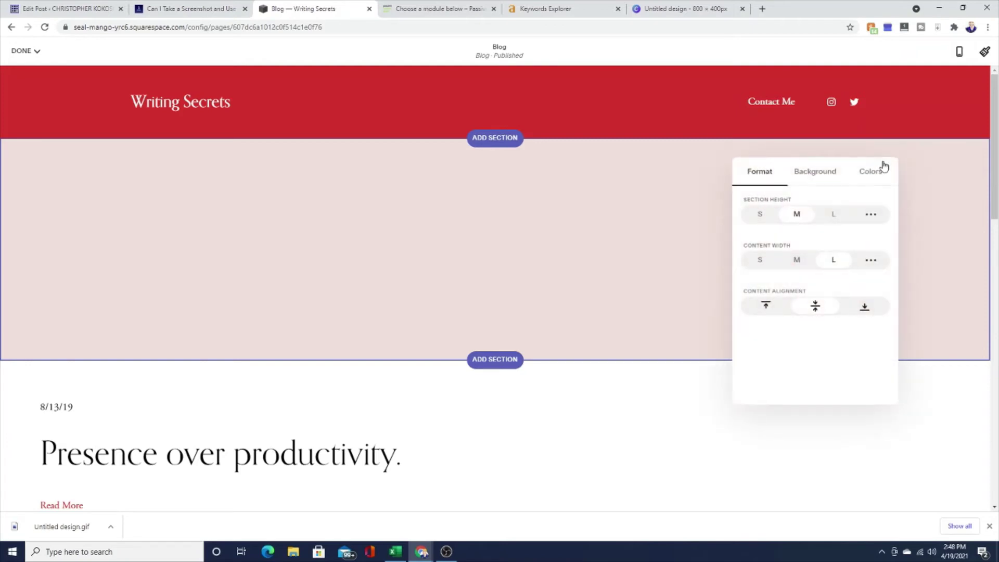
pyautogui.click(814, 175)
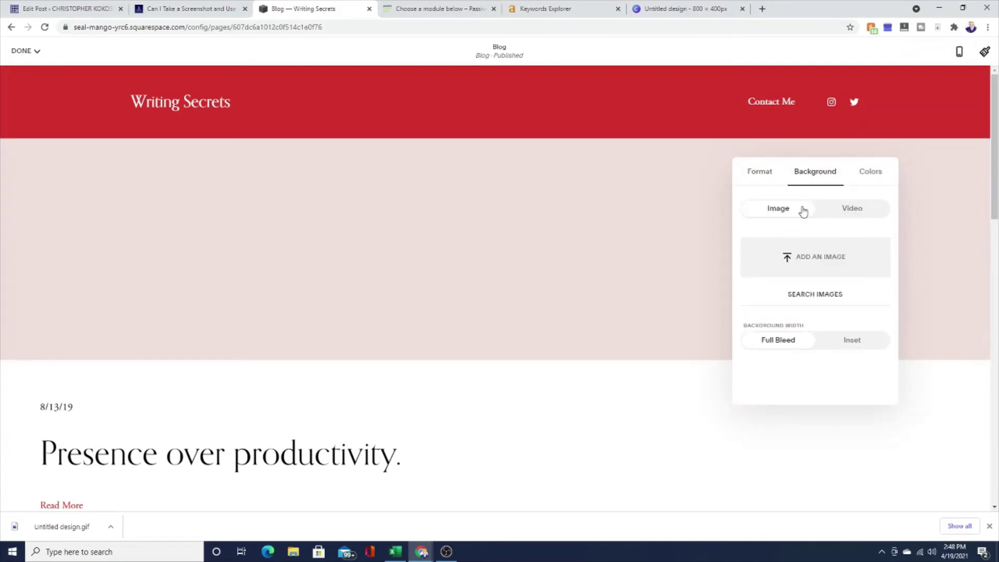
pyautogui.click(871, 217)
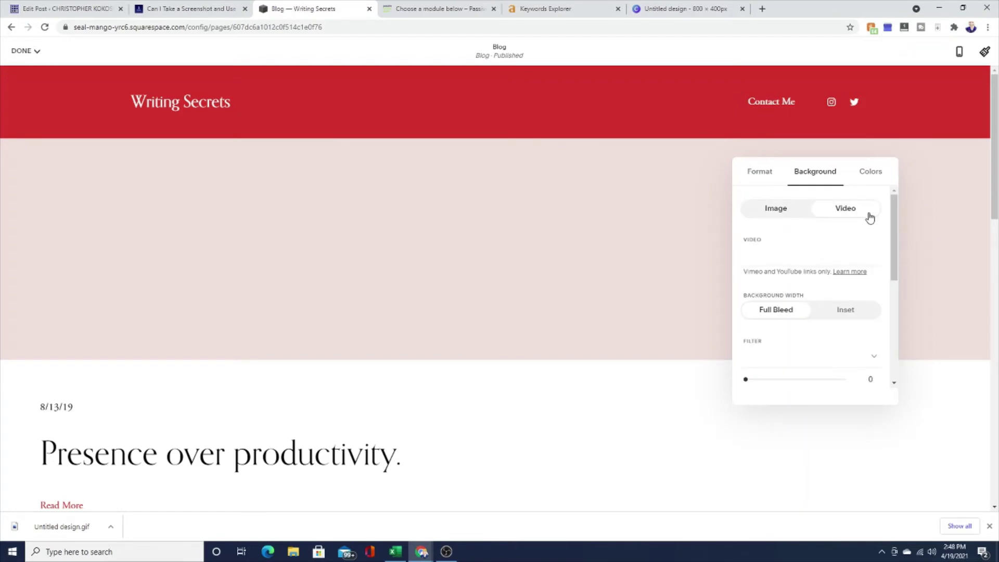
pyautogui.click(770, 213)
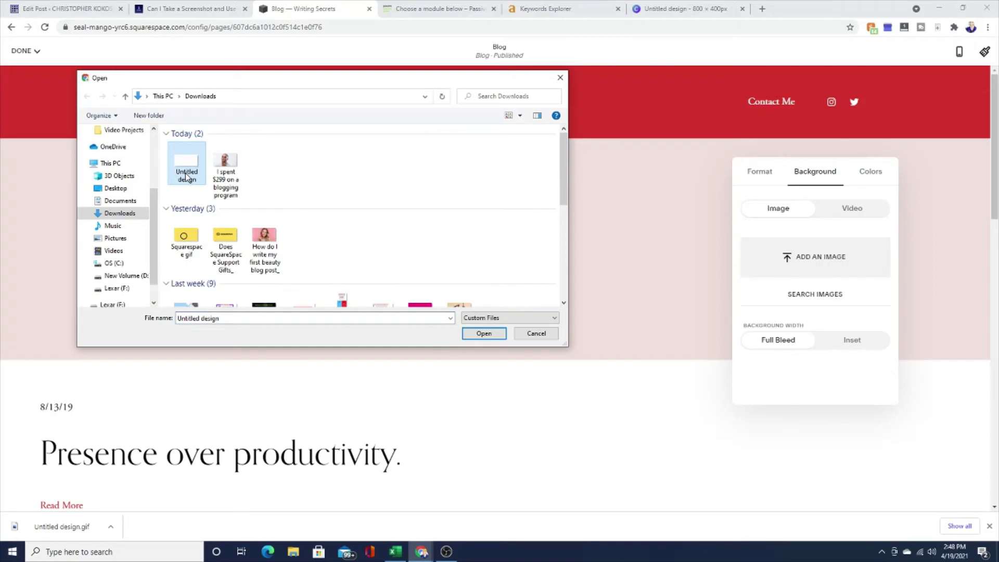
# - Upload Untitled design.gif as the section's background image and close the settings panel
pyautogui.click(484, 333)
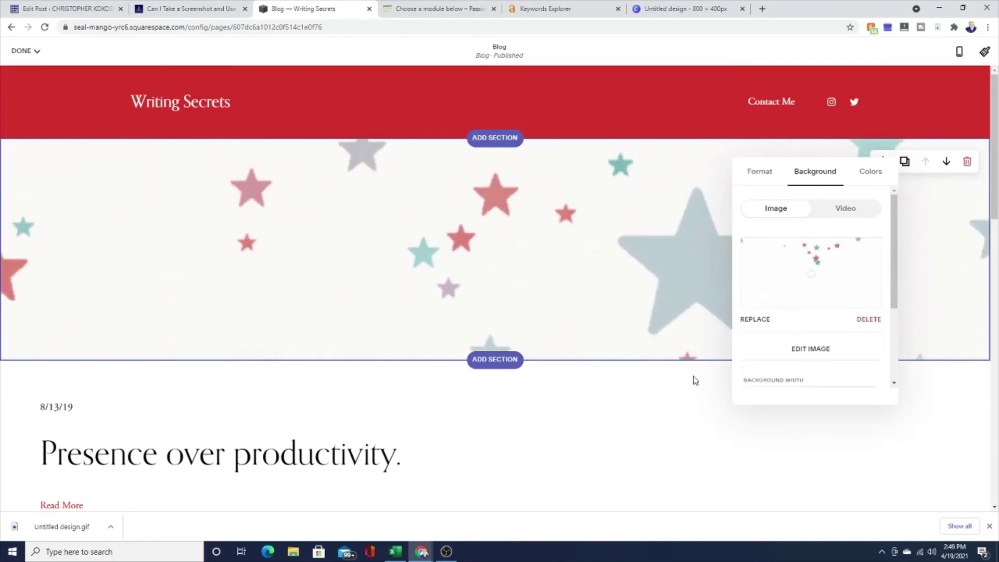
pyautogui.click(749, 416)
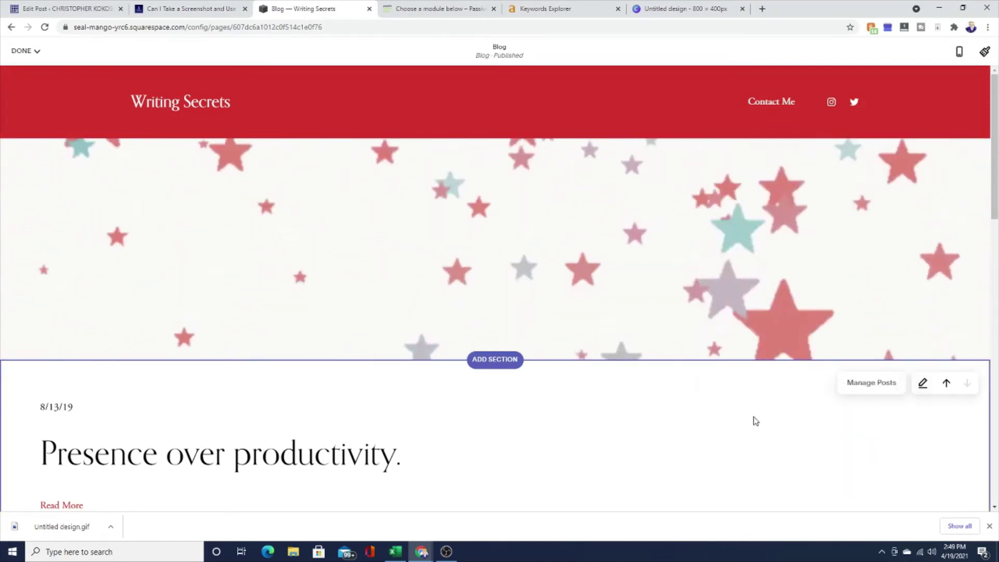